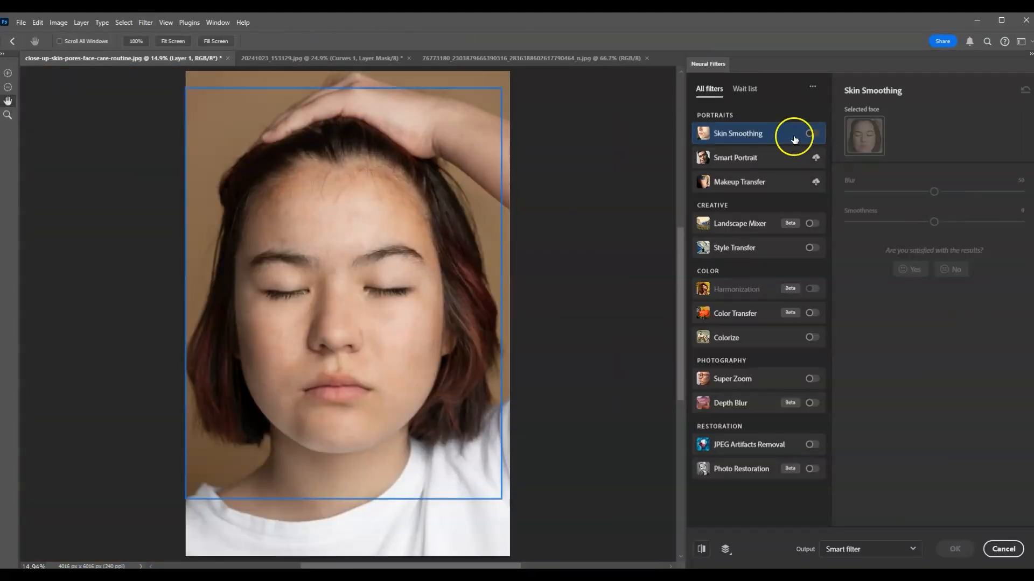
pyautogui.moveTo(942, 191); pyautogui.dragTo(967, 192)
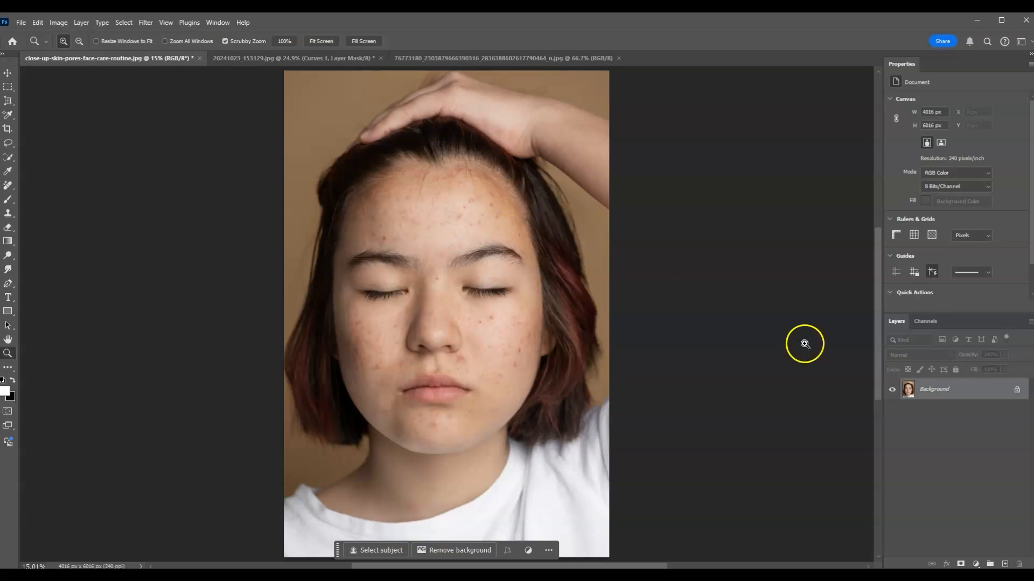
# Duplicate the Background layer and name the copy "retouch and smoothen".
pyautogui.click(956, 393)
pyautogui.hotkey('ctrl', 'j')
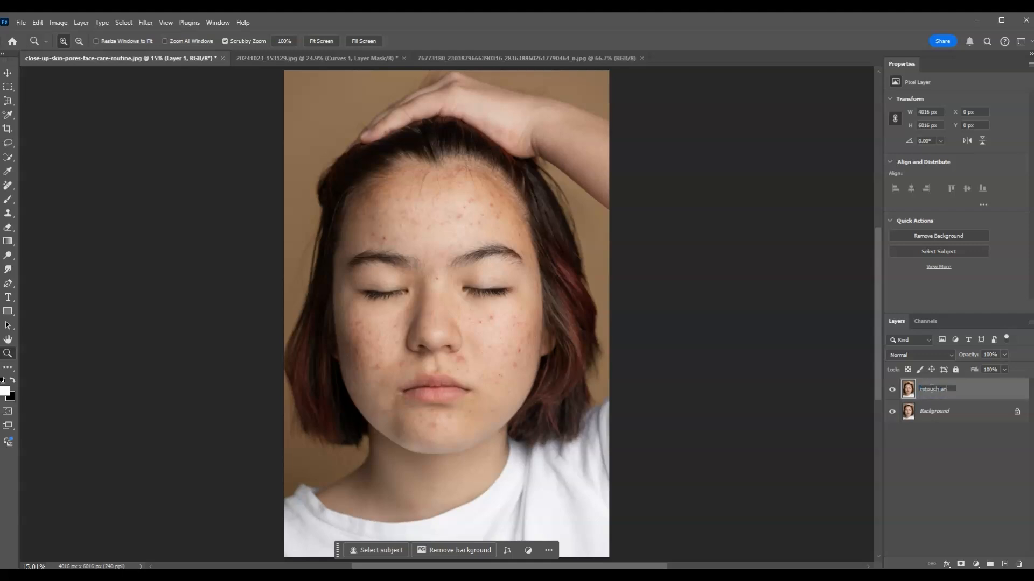
pyautogui.press('Return')
# Remove the dark red blemishes just above the eyebrow on the photo's left side with the Remove tool.
pyautogui.press('j')
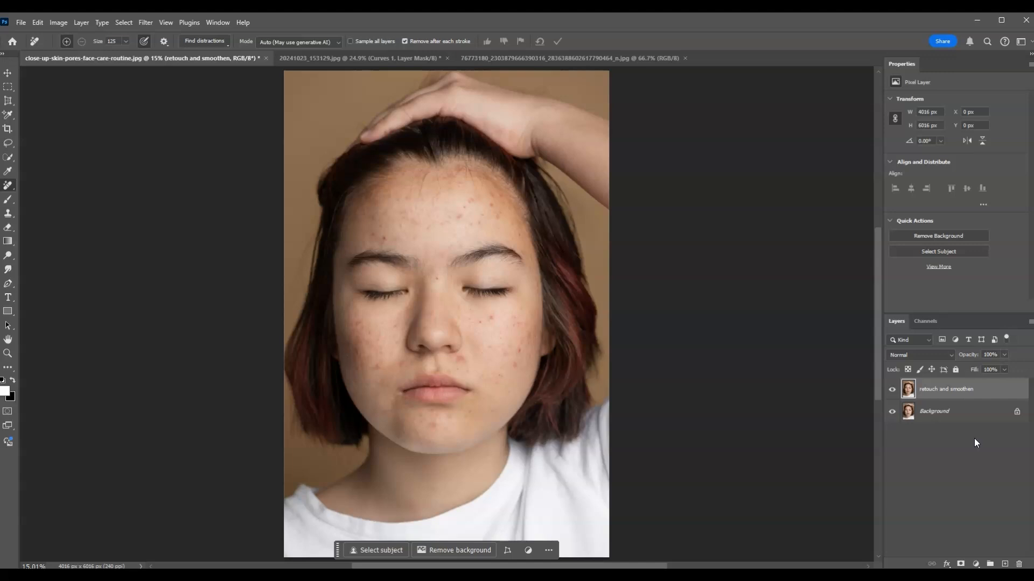
pyautogui.press('v')
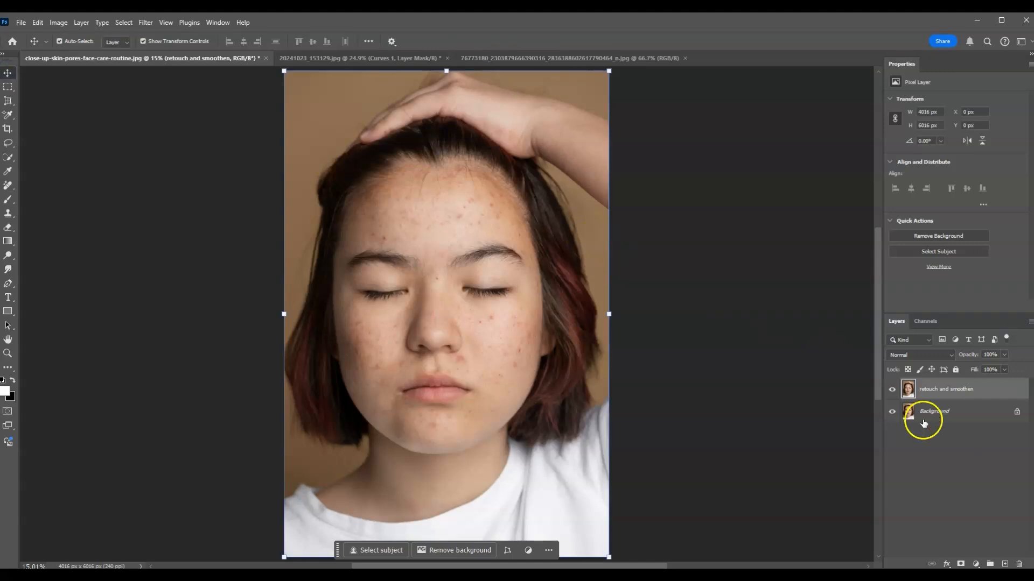
pyautogui.click(9, 190)
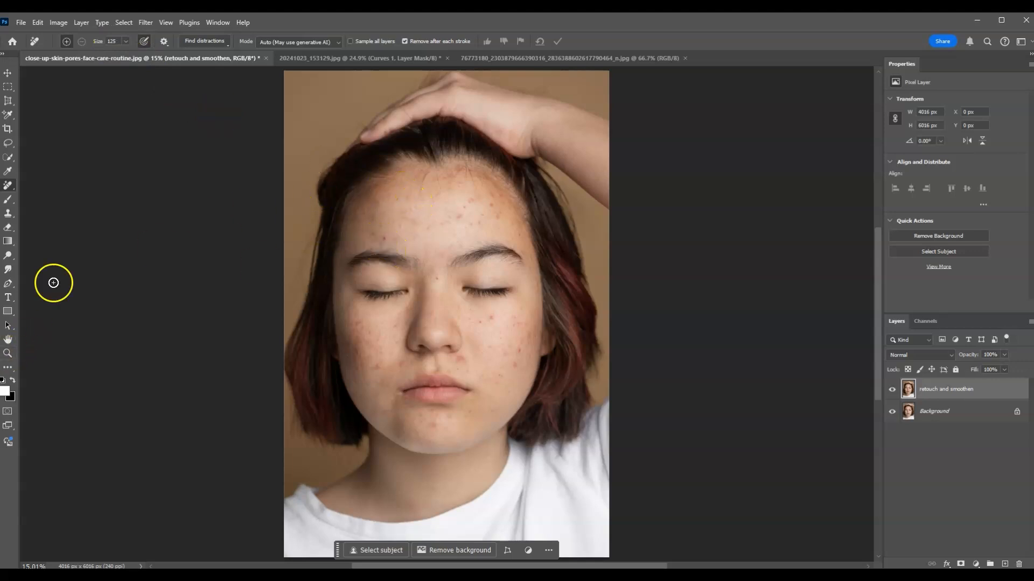
pyautogui.click(8, 353)
pyautogui.click(424, 233)
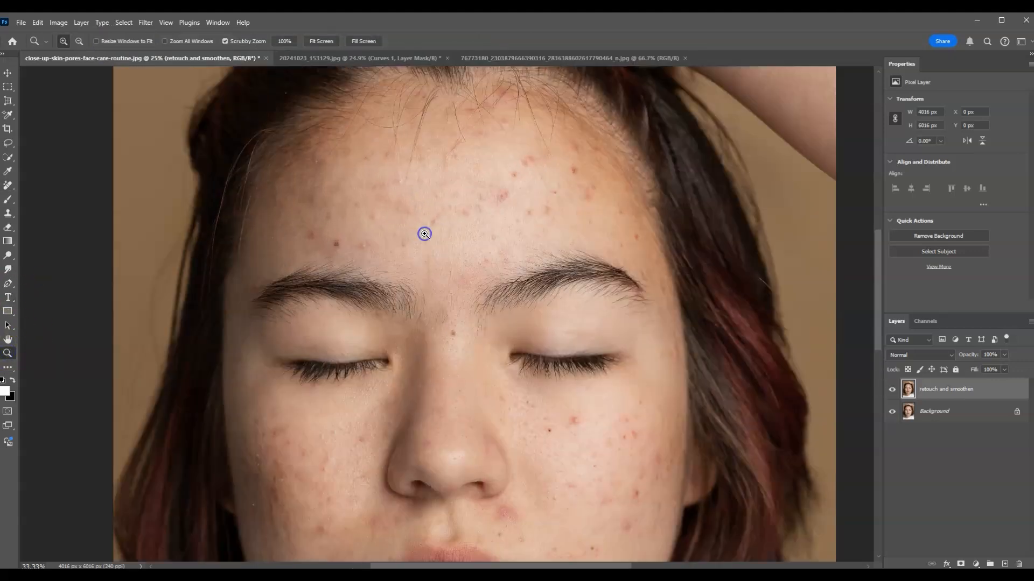
pyautogui.click(424, 234)
pyautogui.scroll(2, 316, 257)
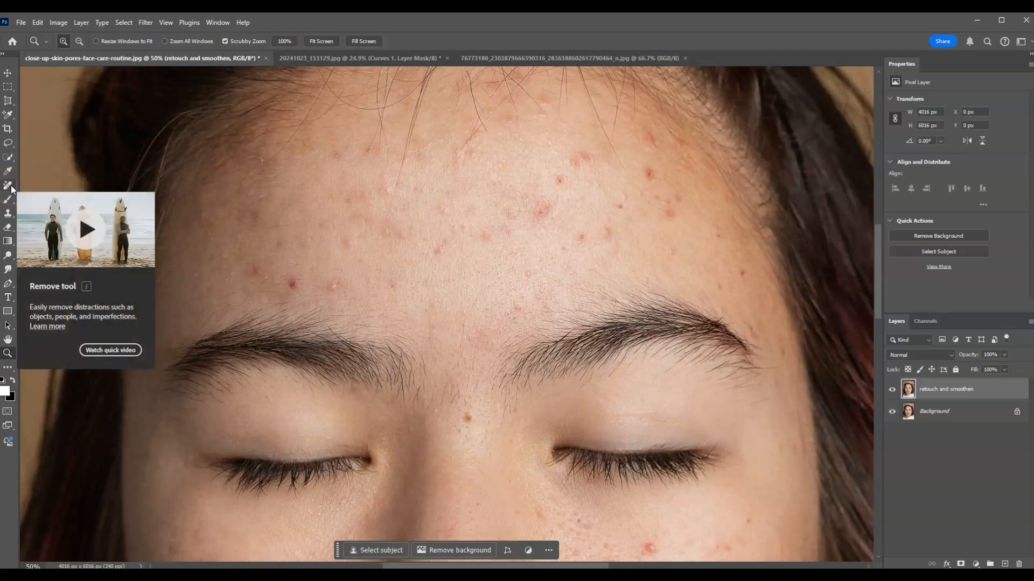
pyautogui.press('j')
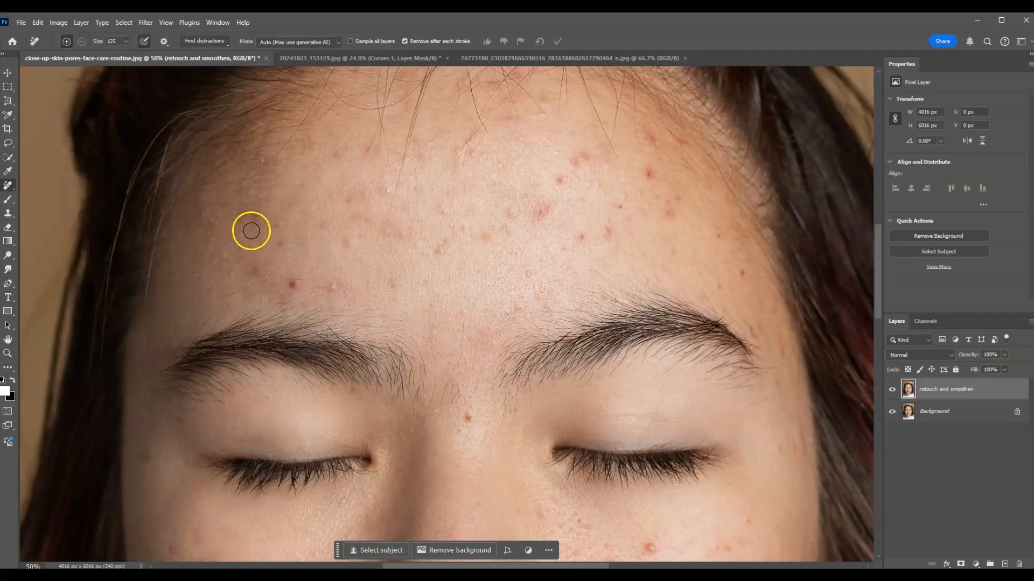
pyautogui.click(295, 285)
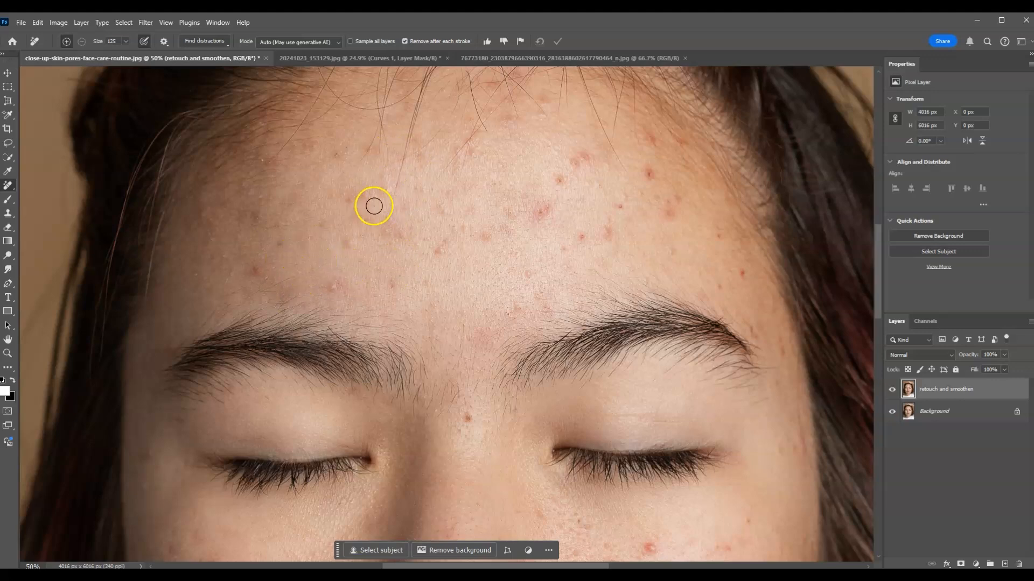
pyautogui.click(332, 289)
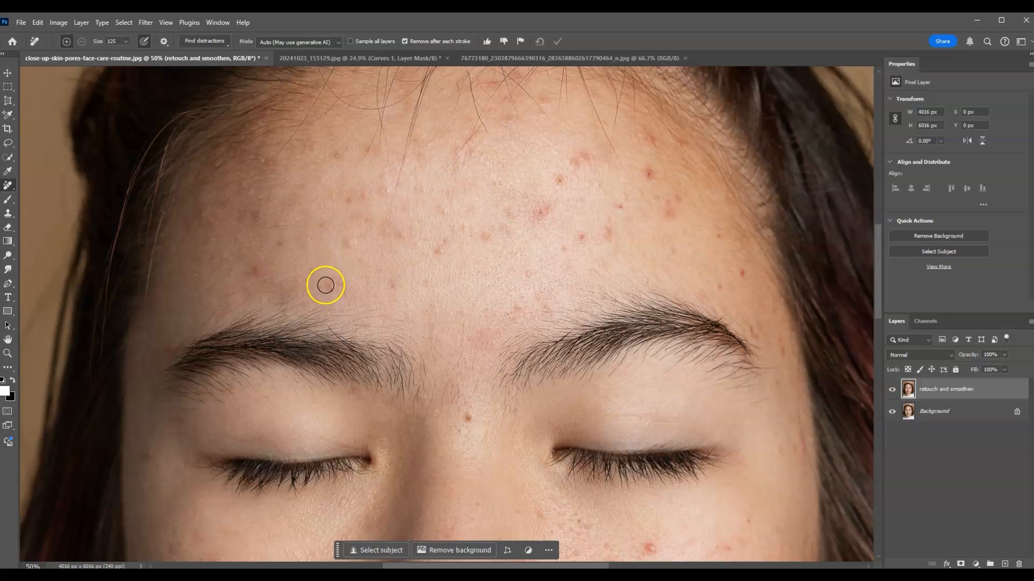
pyautogui.click(259, 272)
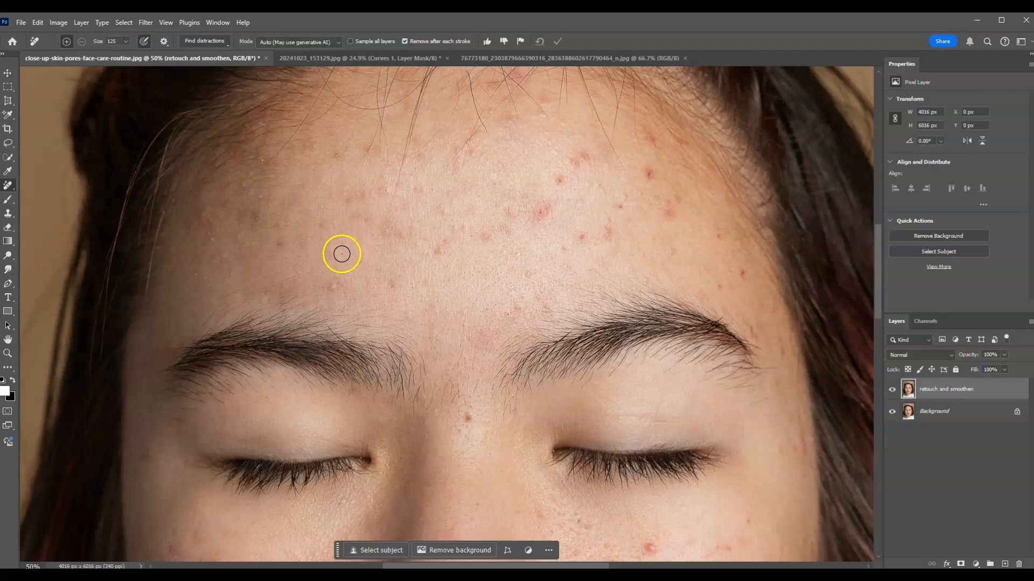
pyautogui.click(332, 289)
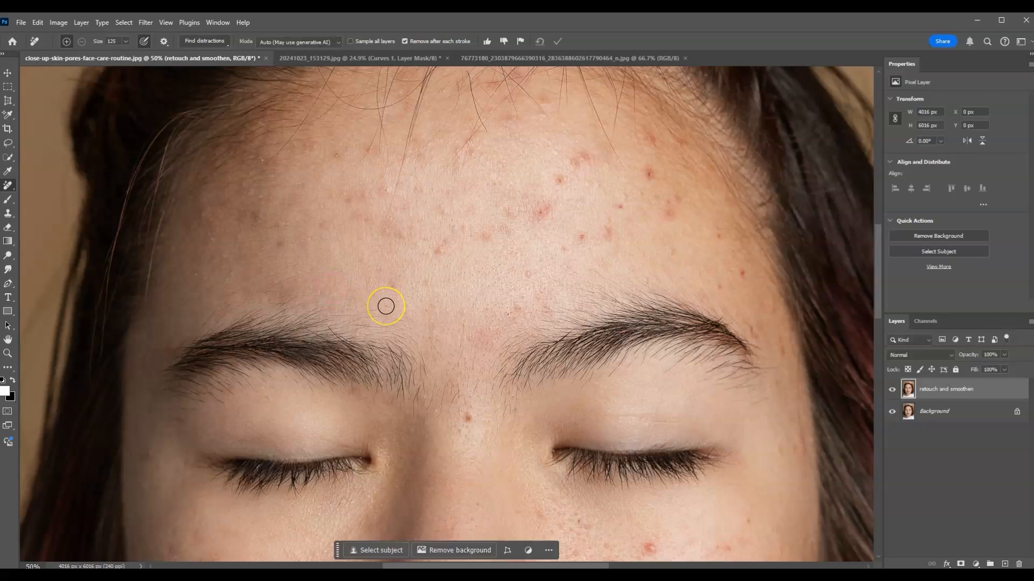
# Remove the red spots across the middle and the photo's right half of the forehead with the Remove tool.
pyautogui.click(440, 251)
pyautogui.click(558, 181)
pyautogui.click(544, 228)
pyautogui.click(511, 230)
pyautogui.click(580, 237)
pyautogui.click(620, 207)
pyautogui.click(543, 211)
pyautogui.click(584, 161)
pyautogui.click(665, 207)
pyautogui.click(661, 156)
pyautogui.click(720, 237)
pyautogui.click(739, 276)
# Clean up the remaining forehead blemishes near the hairline, on the photo's left half and around the centre with the Remove tool.
pyautogui.click(366, 198)
pyautogui.click(372, 152)
pyautogui.click(337, 157)
pyautogui.click(295, 160)
pyautogui.click(500, 89)
pyautogui.click(504, 116)
pyautogui.click(468, 155)
pyautogui.click(208, 220)
pyautogui.click(277, 245)
pyautogui.click(393, 286)
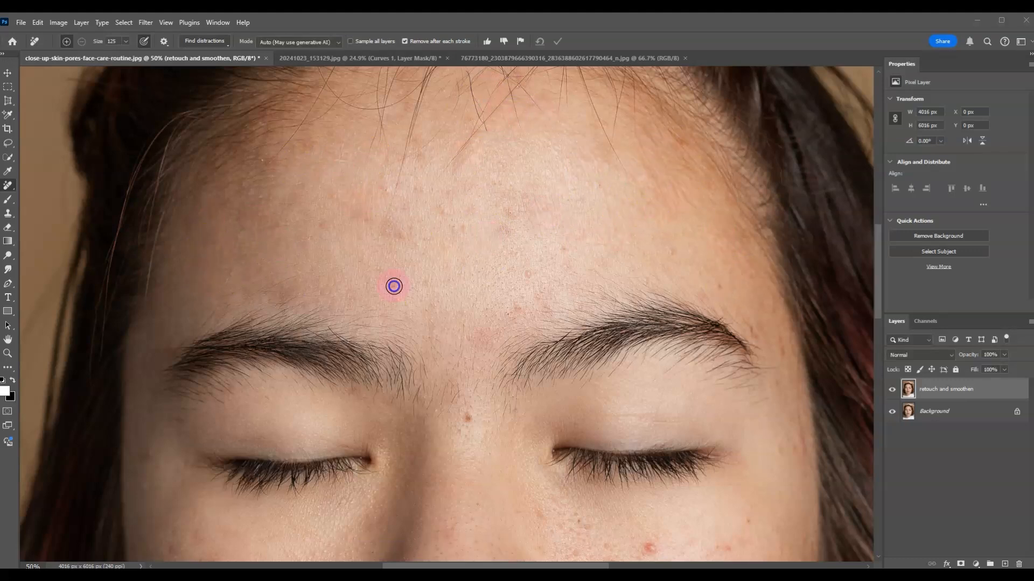
pyautogui.click(716, 280)
pyautogui.click(331, 205)
pyautogui.click(443, 210)
pyautogui.click(506, 267)
# Reduce the Remove tool's brush size to 60 and remove the small spot between the eyebrows.
pyautogui.press('[')
pyautogui.press('[')
pyautogui.press('[')
pyautogui.press('[')
pyautogui.press('[')
pyautogui.click(466, 416)
pyautogui.scroll(-5, 215, 353)
# Enlarge the Remove tool's brush to 125 and remove blemishes beside the nostril and on the cheek on the photo's right.
pyautogui.press(']')
pyautogui.press(']')
pyautogui.press(']')
pyautogui.press(']')
pyautogui.press(']')
pyautogui.press(']')
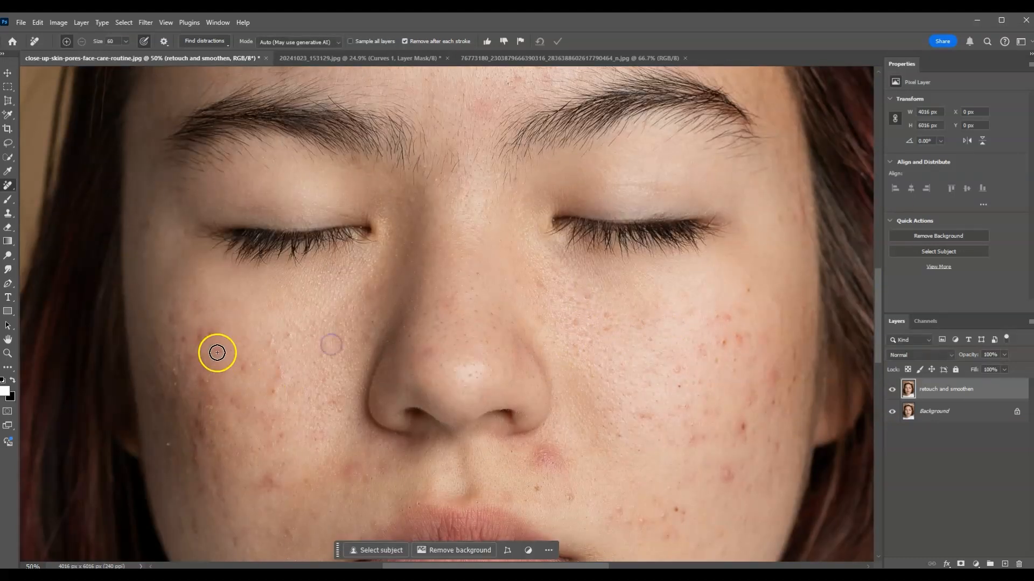
pyautogui.click(546, 457)
pyautogui.click(734, 340)
pyautogui.click(776, 374)
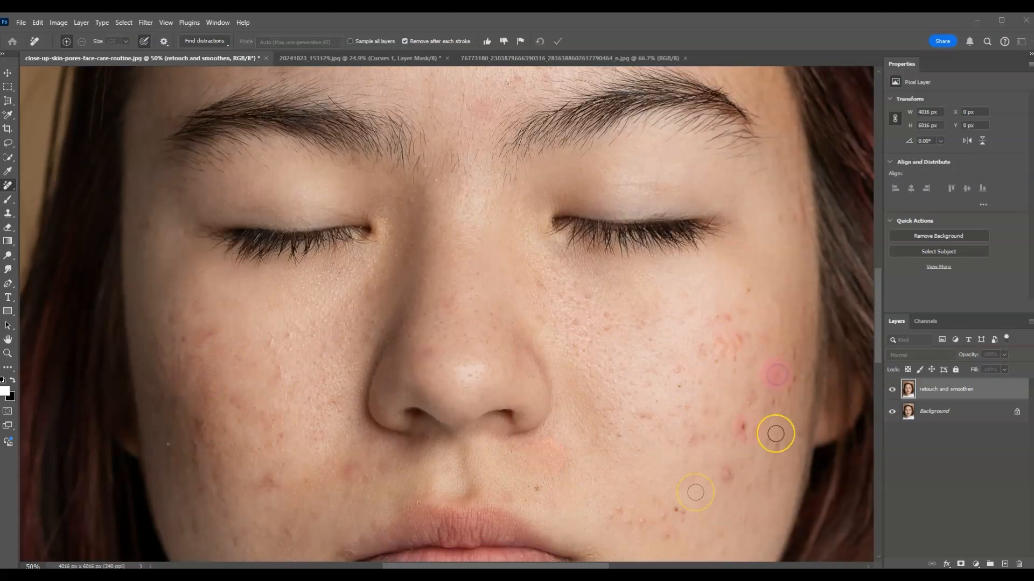
pyautogui.click(743, 427)
# Paint over the acne marks on the cheek on the photo's left with the Remove tool to clear them.
pyautogui.scroll(-5, 628, 482)
pyautogui.scroll(5, 446, 457)
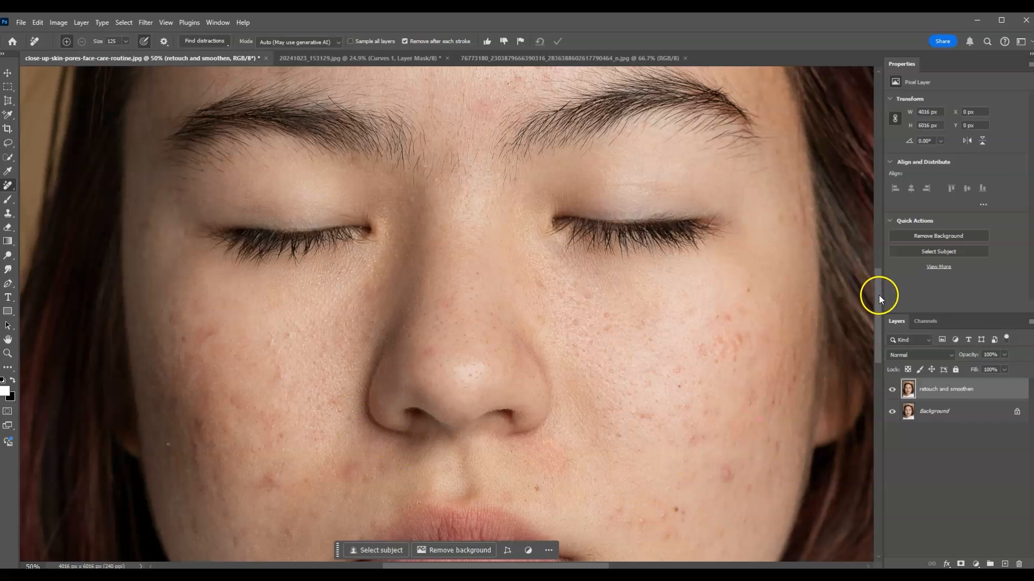
pyautogui.scroll(-5, 872, 328)
pyautogui.scroll(1, 866, 323)
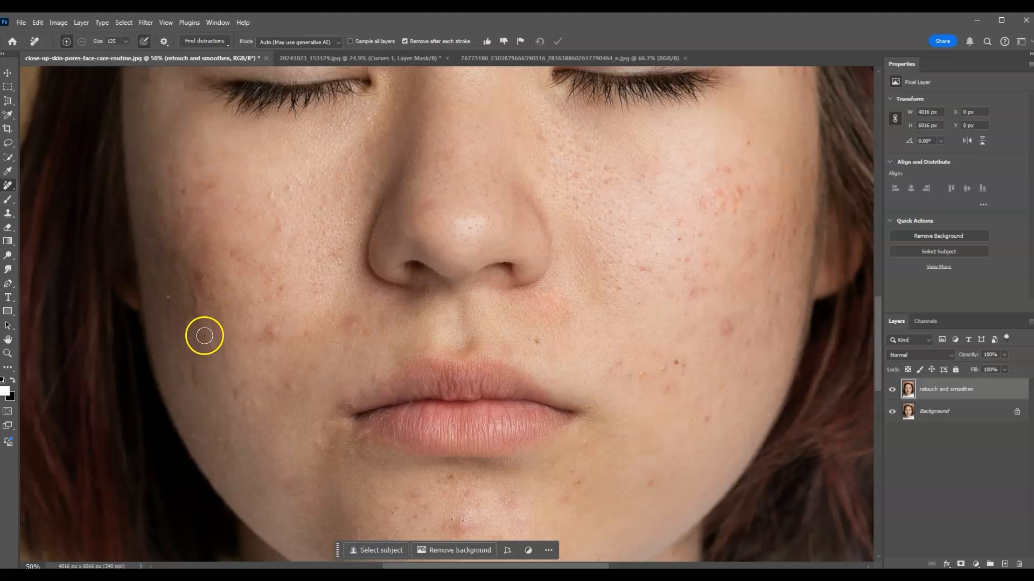
pyautogui.moveTo(207, 218)
pyautogui.mouseDown()
pyautogui.moveTo(192, 184)
pyautogui.moveTo(177, 190)
pyautogui.moveTo(191, 357)
pyautogui.moveTo(168, 241)
pyautogui.moveTo(183, 208)
pyautogui.moveTo(205, 257)
pyautogui.moveTo(216, 343)
pyautogui.moveTo(215, 382)
pyautogui.moveTo(205, 379)
pyautogui.moveTo(235, 392)
pyautogui.mouseUp()
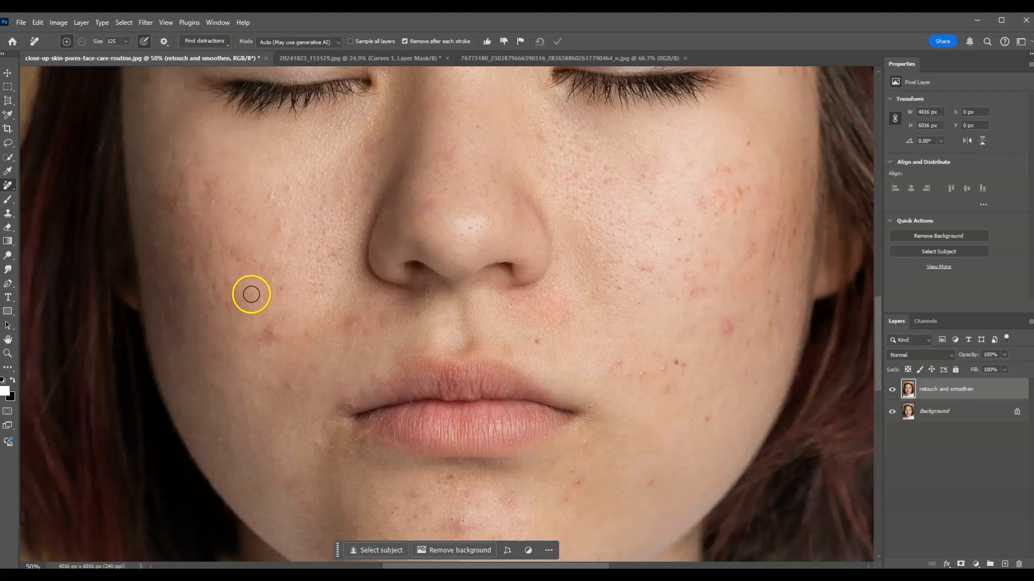
pyautogui.moveTo(190, 163)
pyautogui.mouseDown()
pyautogui.moveTo(161, 204)
pyautogui.moveTo(171, 249)
pyautogui.moveTo(206, 177)
pyautogui.moveTo(189, 263)
pyautogui.mouseUp()
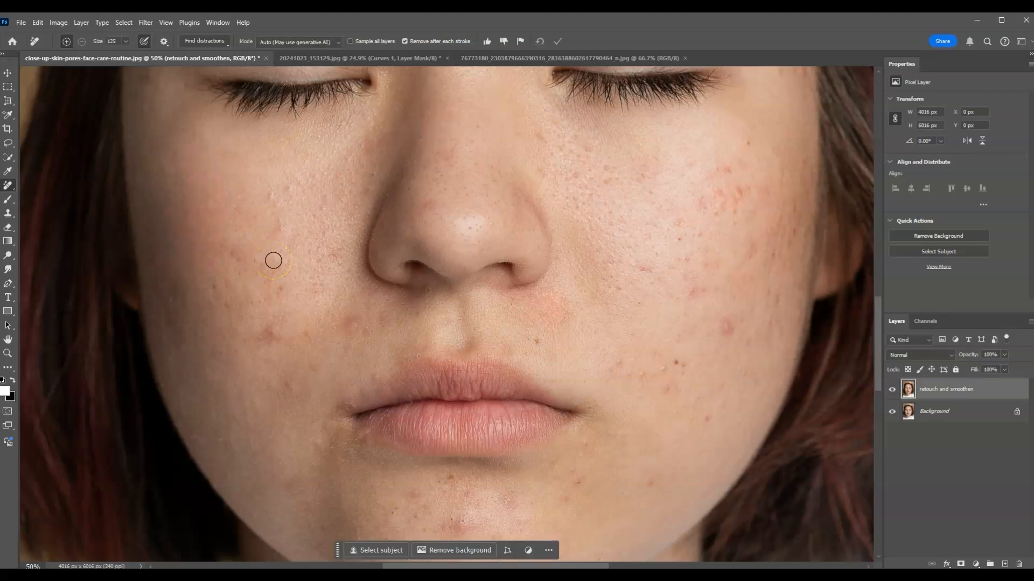
pyautogui.click(270, 340)
# Remove the red marks on the cheek on the photo's right and the small spots along the nose.
pyautogui.moveTo(541, 127)
pyautogui.mouseDown()
pyautogui.moveTo(561, 134)
pyautogui.moveTo(540, 141)
pyautogui.mouseUp()
pyautogui.moveTo(793, 273)
pyautogui.mouseDown()
pyautogui.moveTo(745, 144)
pyautogui.moveTo(737, 324)
pyautogui.mouseUp()
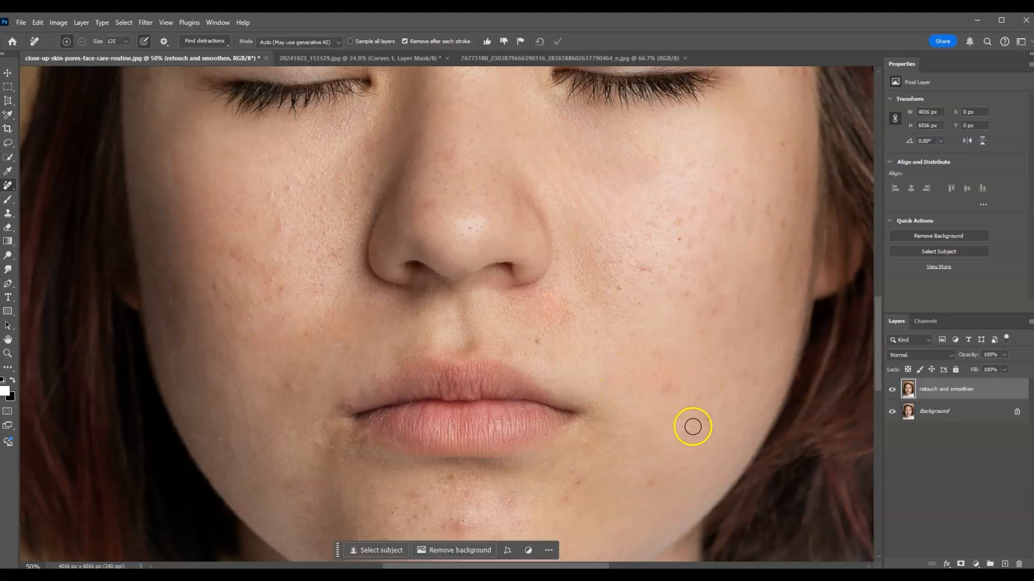
pyautogui.moveTo(732, 186); pyautogui.dragTo(658, 230)
pyautogui.moveTo(450, 93); pyautogui.dragTo(452, 224)
pyautogui.moveTo(387, 130); pyautogui.dragTo(450, 226)
pyautogui.click(363, 140)
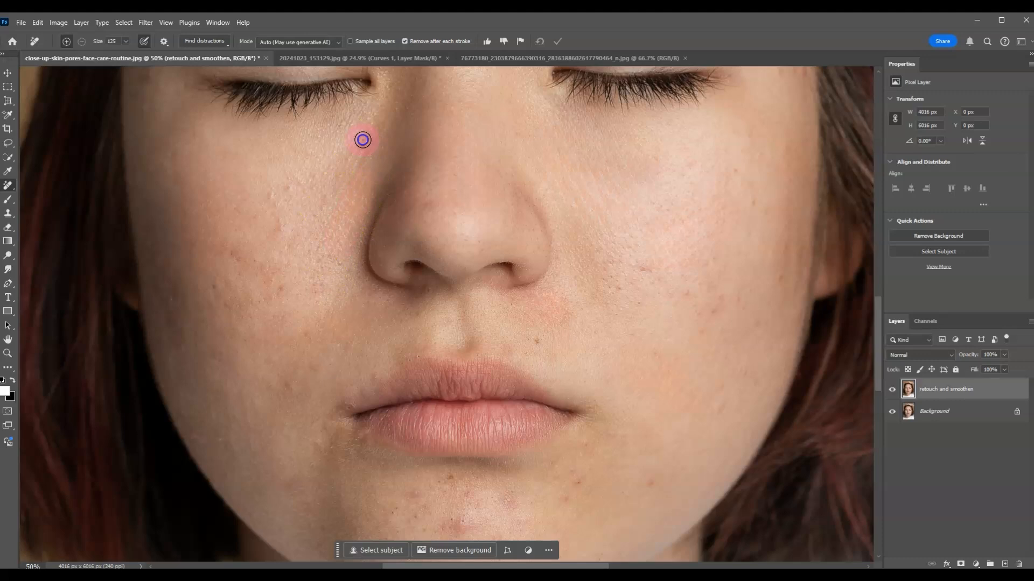
# Remove the remaining blemishes on the lower face and the cheek on the photo's right.
pyautogui.click(714, 315)
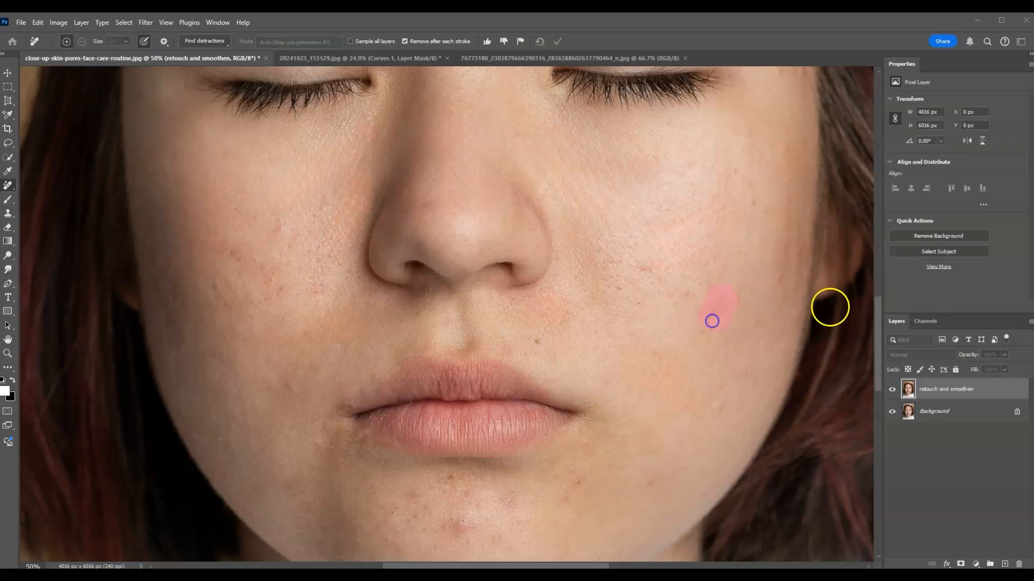
pyautogui.moveTo(878, 313); pyautogui.dragTo(878, 346)
pyautogui.moveTo(398, 338); pyautogui.dragTo(422, 365)
pyautogui.moveTo(664, 185); pyautogui.dragTo(679, 210)
# Inspect the retouched skin up close, and compare the whole portrait with and without the "retouch and smoothen" layer.
pyautogui.scroll(10, 481, 203)
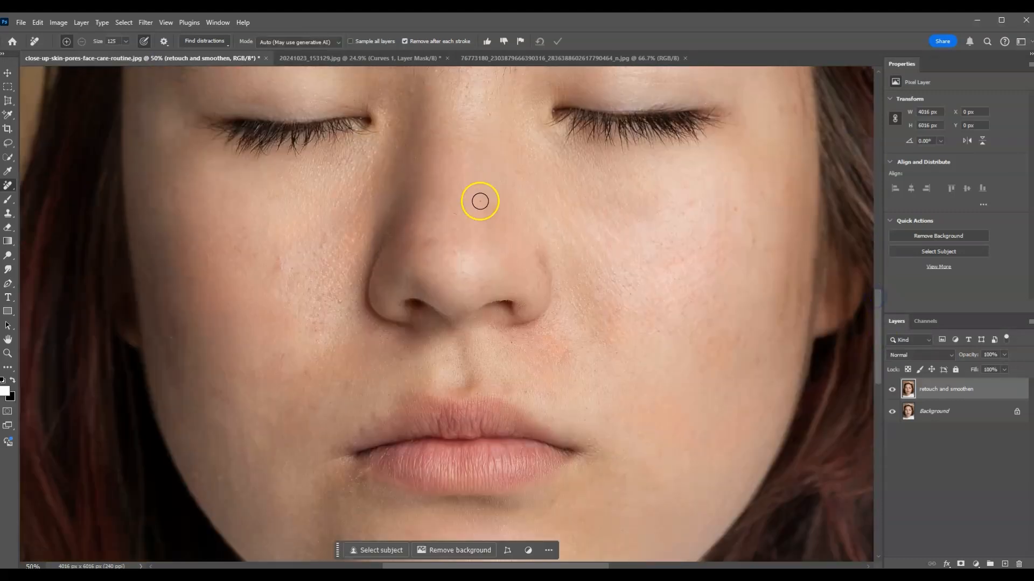
pyautogui.scroll(-1, 548, 302)
pyautogui.scroll(-5, 547, 302)
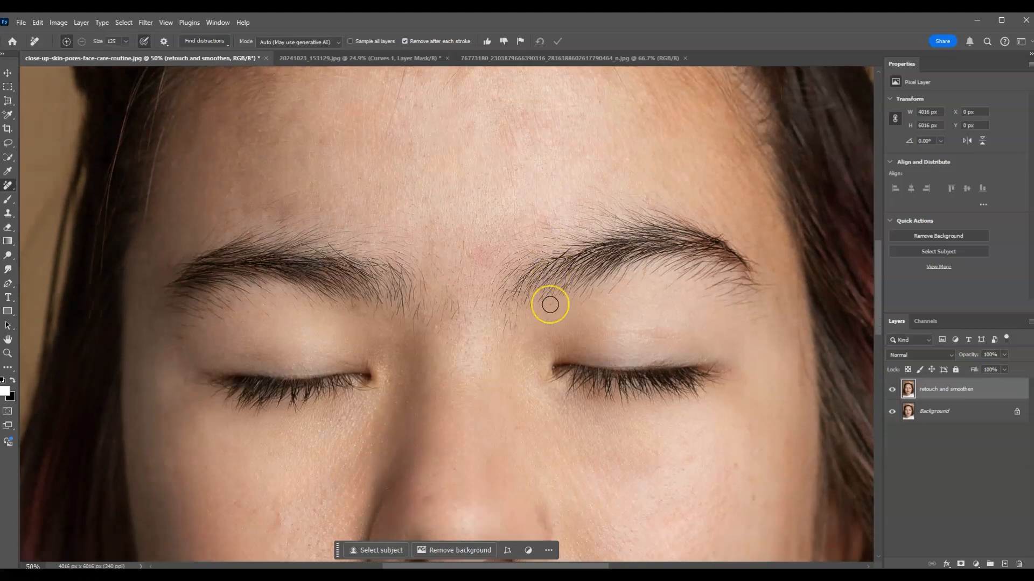
pyautogui.scroll(-5, 550, 305)
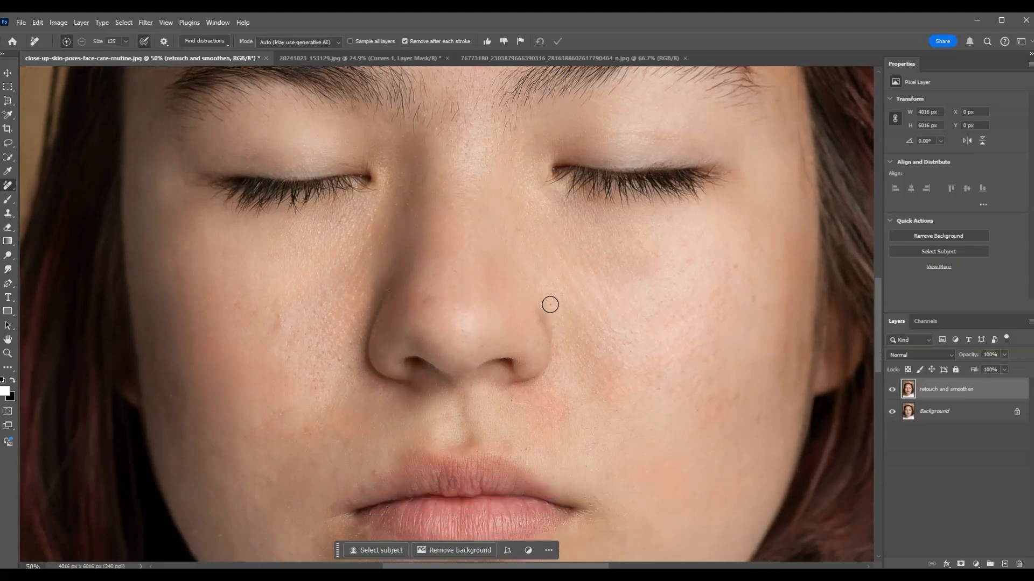
pyautogui.scroll(-1, 550, 305)
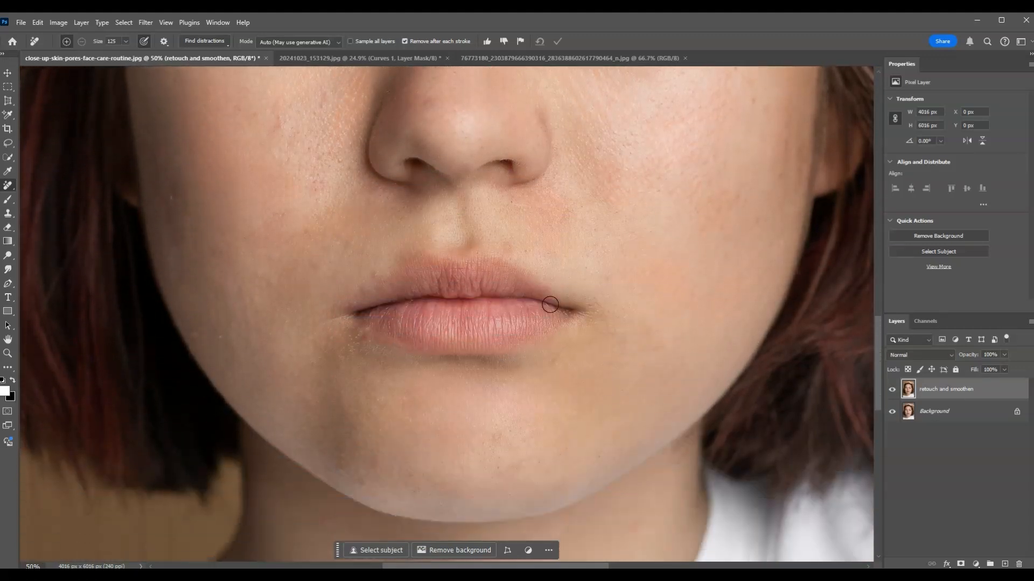
pyautogui.scroll(5, 550, 305)
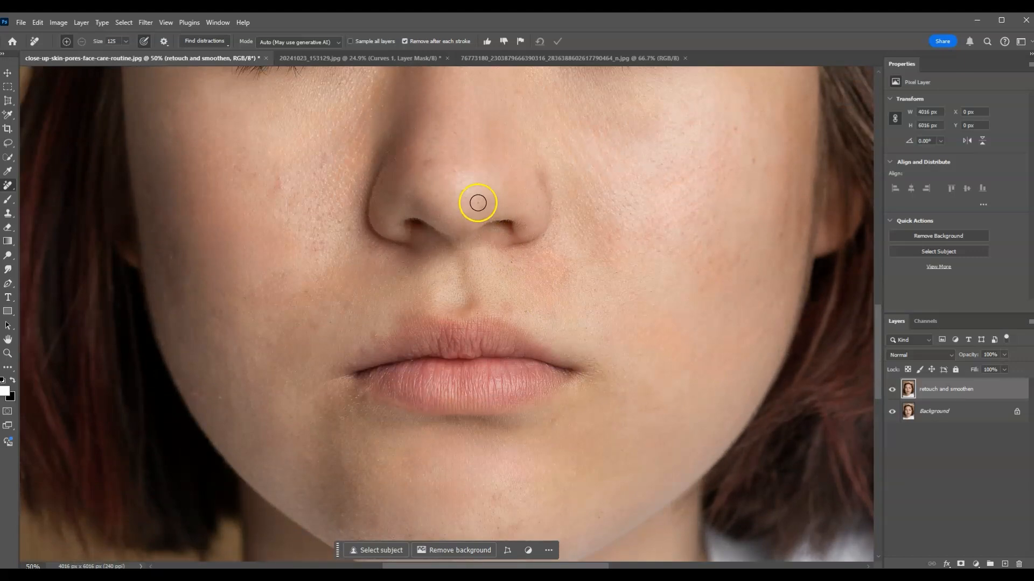
pyautogui.click(8, 353)
pyautogui.click(322, 41)
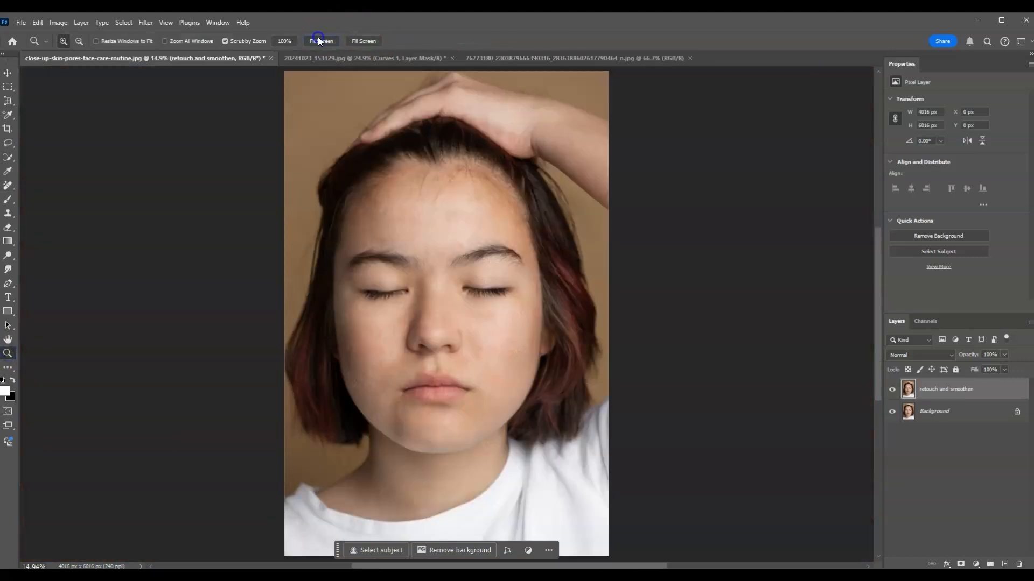
pyautogui.click(892, 389)
pyautogui.click(893, 389)
# Convert the "retouch and smoothen" layer to a smart object and open Neural Filters for it.
pyautogui.rightClick(968, 393)
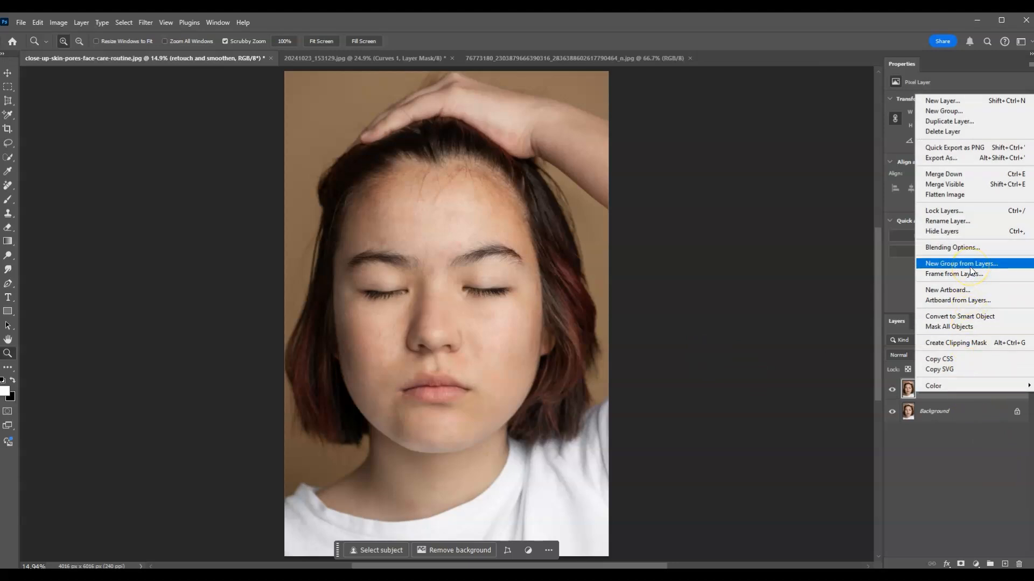
pyautogui.click(981, 318)
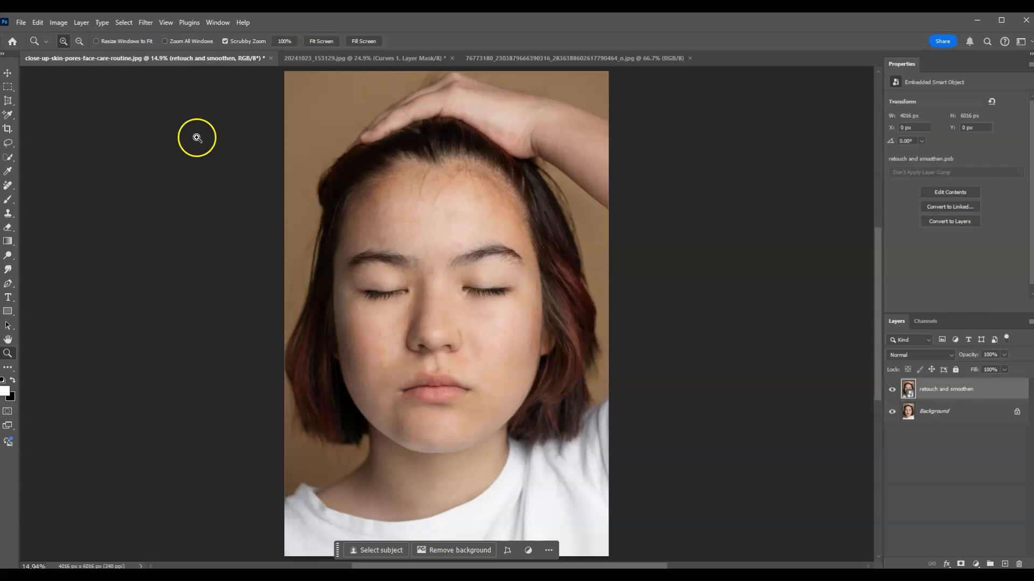
pyautogui.click(151, 23)
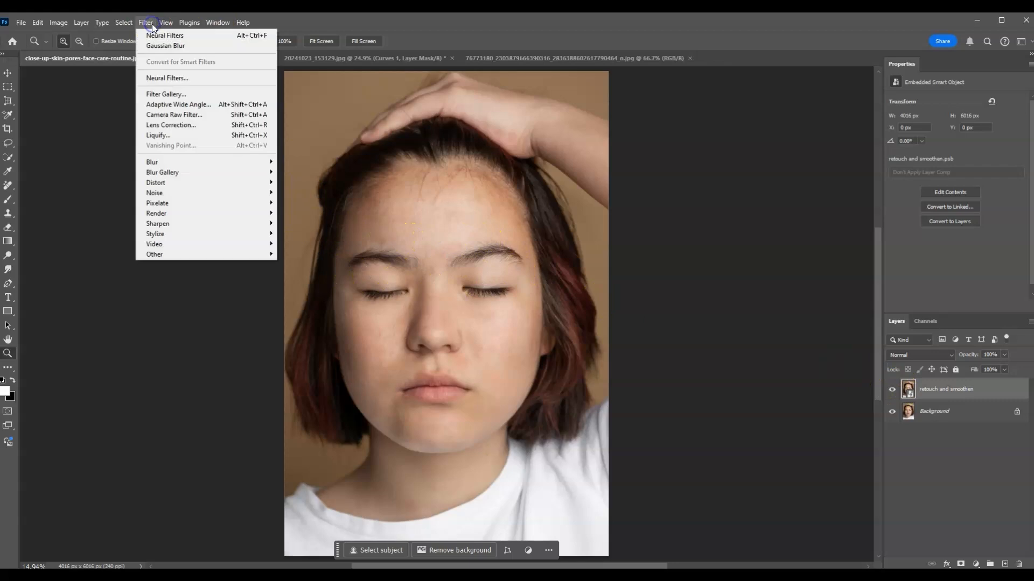
pyautogui.click(180, 81)
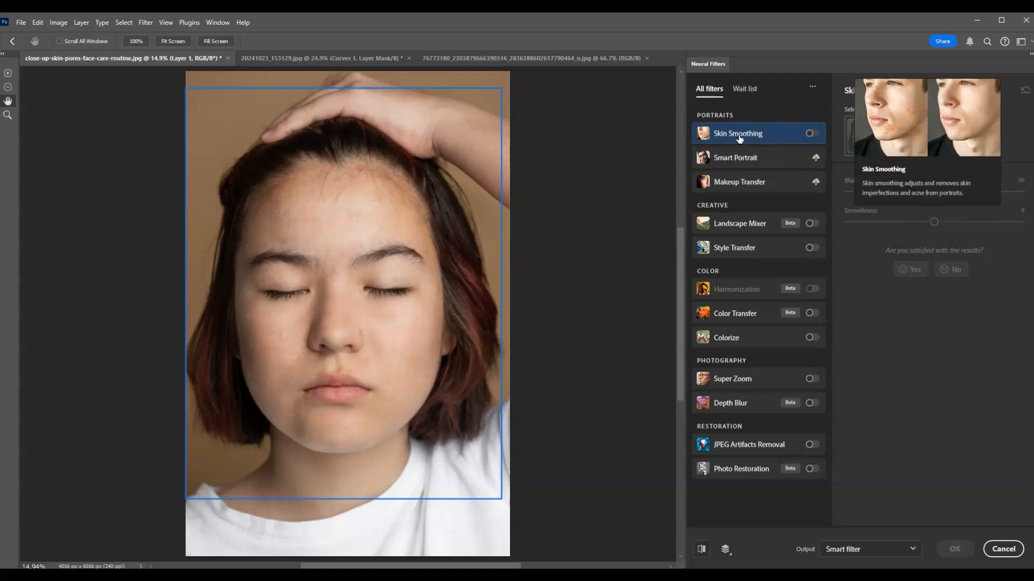
# Apply the Skin Smoothing neural filter with increased Blur and Smoothness, output as a smart filter.
pyautogui.click(815, 138)
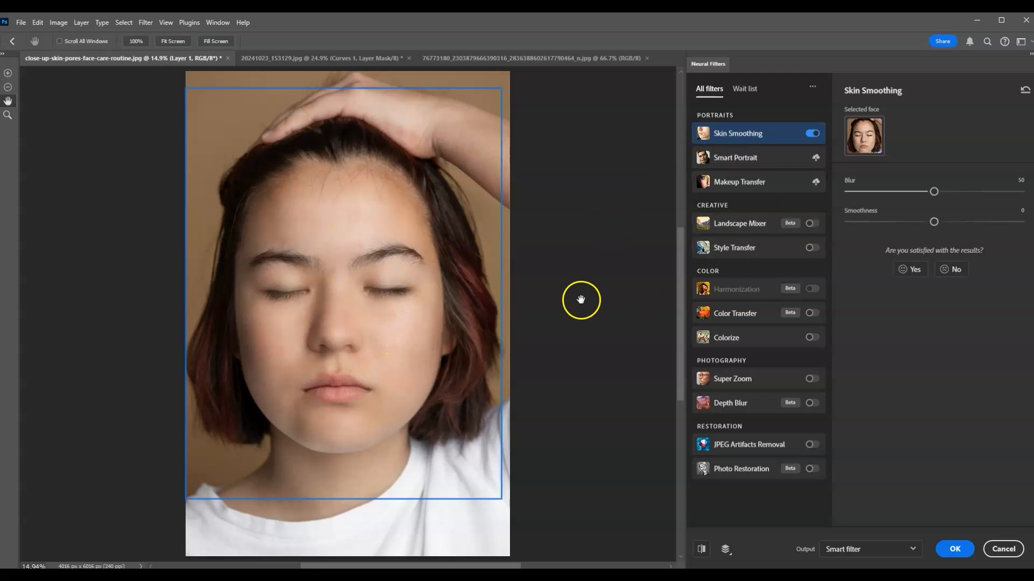
pyautogui.moveTo(934, 191); pyautogui.dragTo(947, 195)
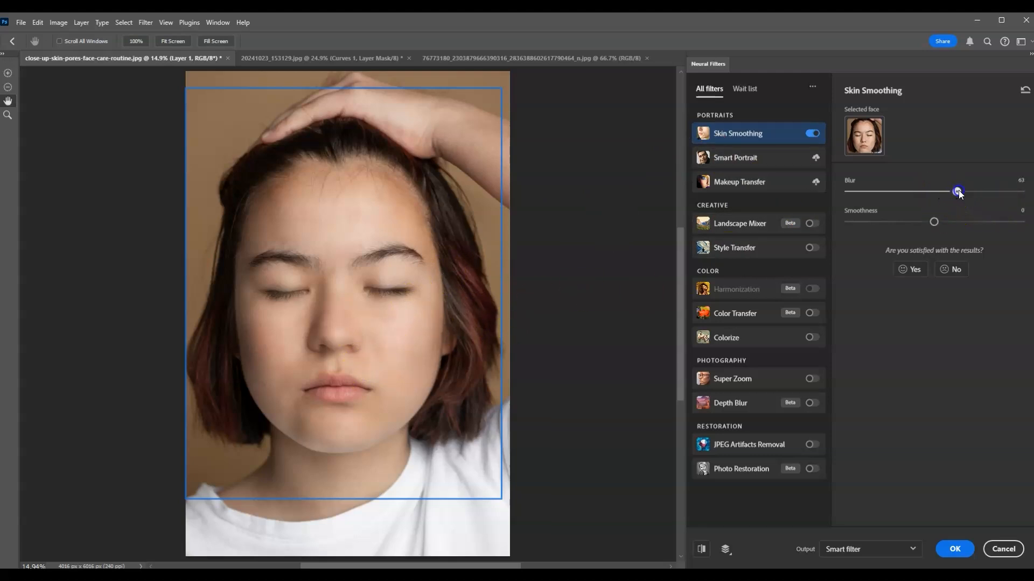
pyautogui.moveTo(964, 193); pyautogui.dragTo(965, 192)
pyautogui.moveTo(936, 226); pyautogui.dragTo(941, 221)
pyautogui.moveTo(961, 225); pyautogui.dragTo(961, 224)
pyautogui.click(952, 546)
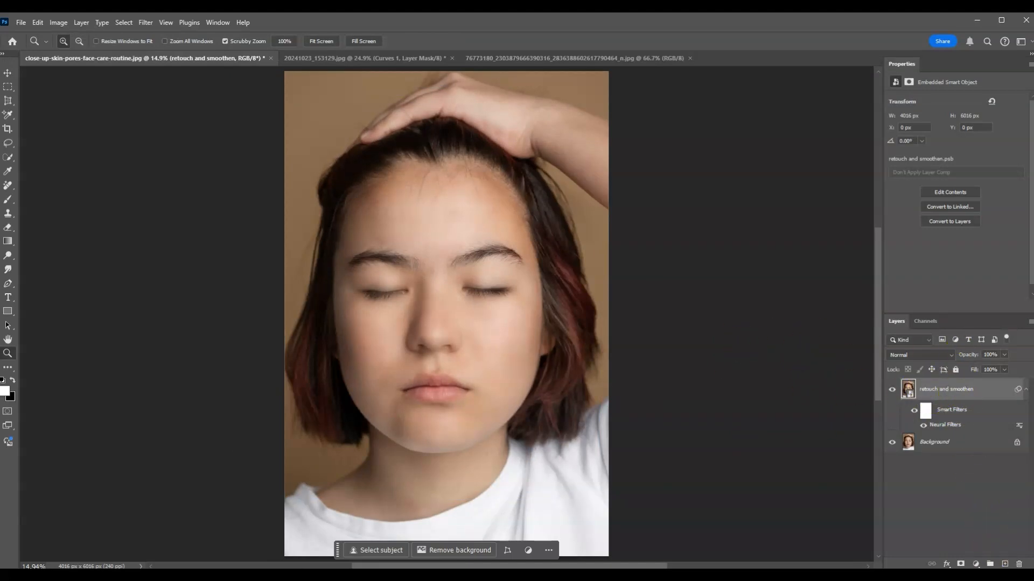
# Add a layer mask to the "retouch and smoothen" layer and target it with the Brush tool using black as the foreground color.
pyautogui.click(961, 564)
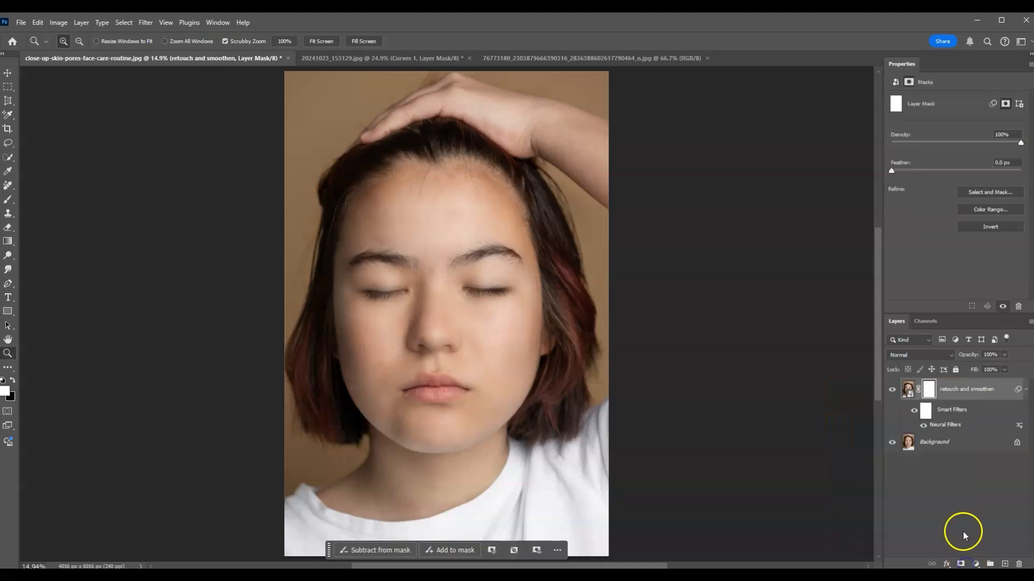
pyautogui.click(931, 393)
pyautogui.press('b')
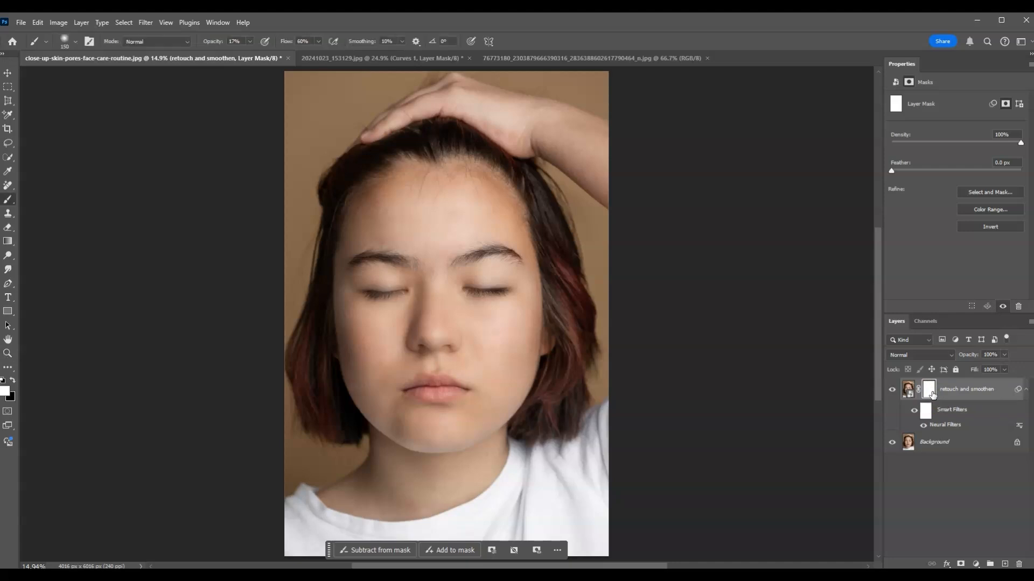
pyautogui.click(13, 381)
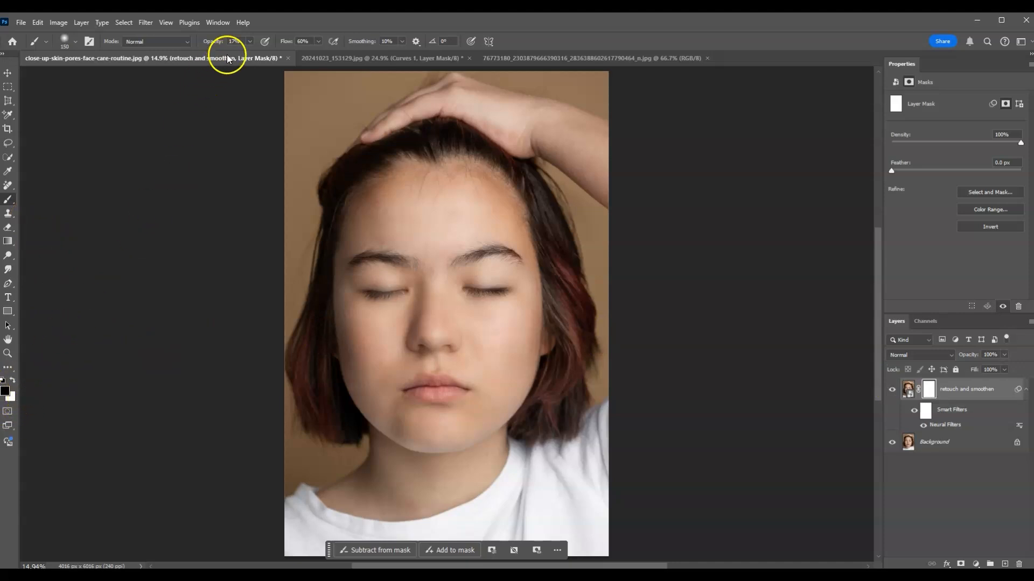
# Set up a Soft Round brush with 20% opacity and 50% flow.
pyautogui.click(211, 48)
pyautogui.click(76, 40)
pyautogui.click(92, 181)
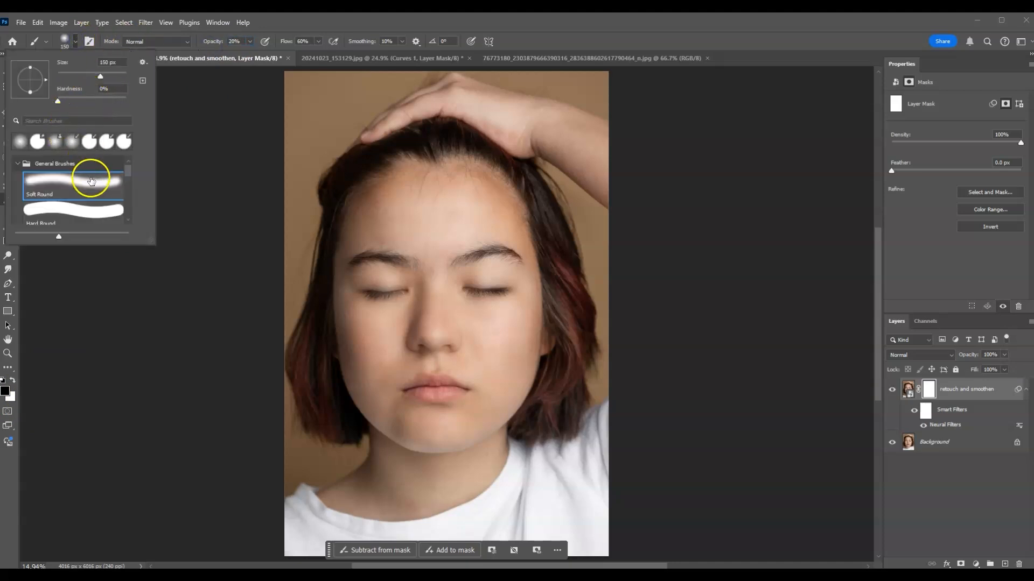
pyautogui.click(337, 18)
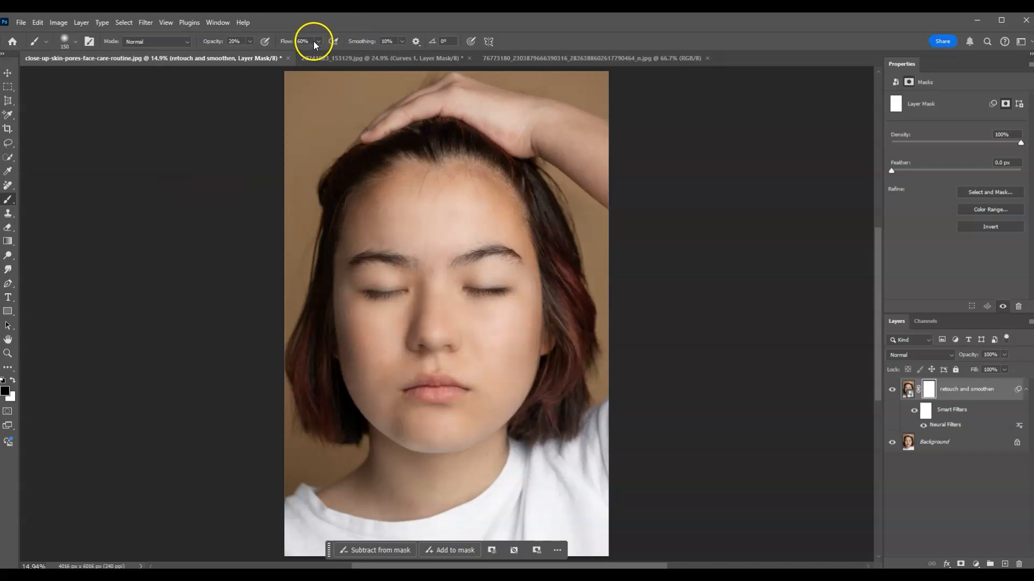
pyautogui.moveTo(305, 40); pyautogui.dragTo(294, 41)
pyautogui.write('5')
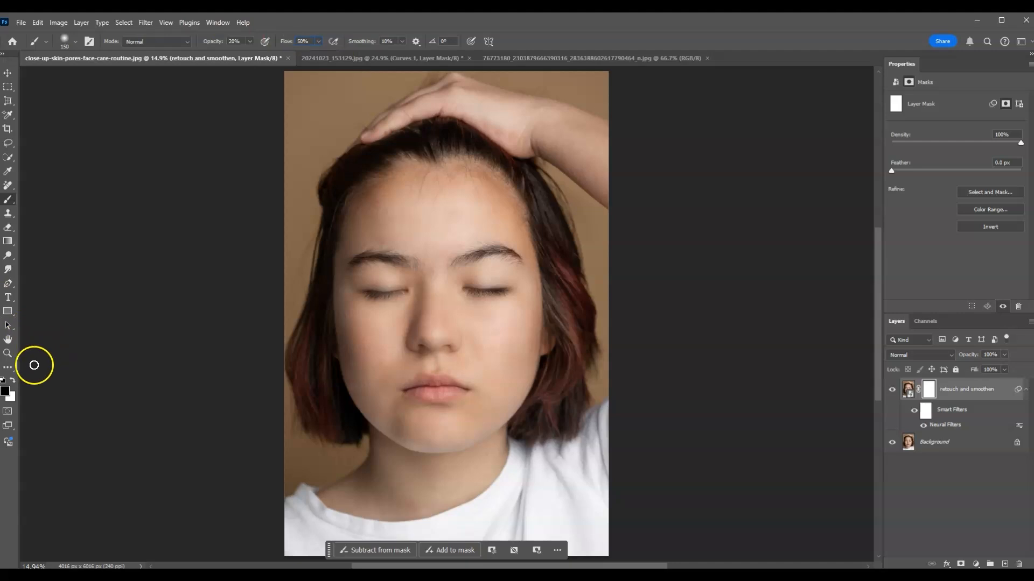
# Paint black on the layer mask over the eyelashes of both closed eyes with the brush at size 100.
pyautogui.click(8, 353)
pyautogui.moveTo(379, 265); pyautogui.dragTo(411, 278)
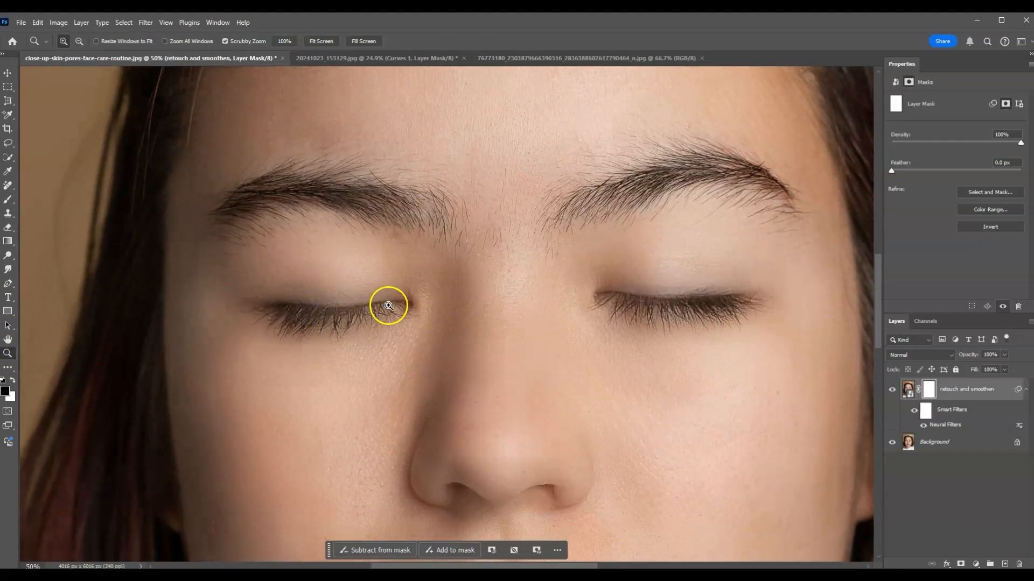
pyautogui.scroll(-1, 393, 307)
pyautogui.moveTo(391, 291); pyautogui.dragTo(399, 276)
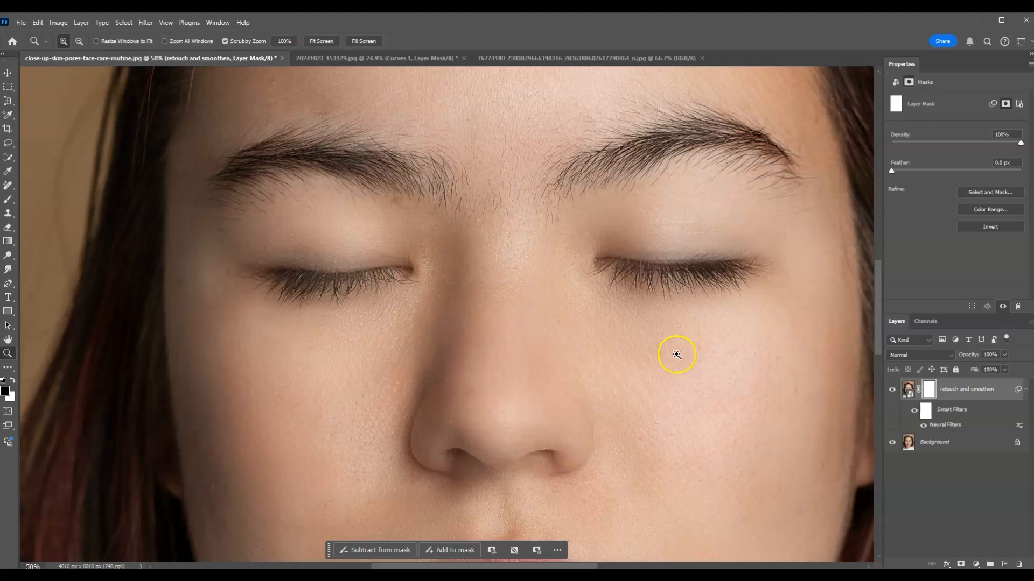
pyautogui.press('b')
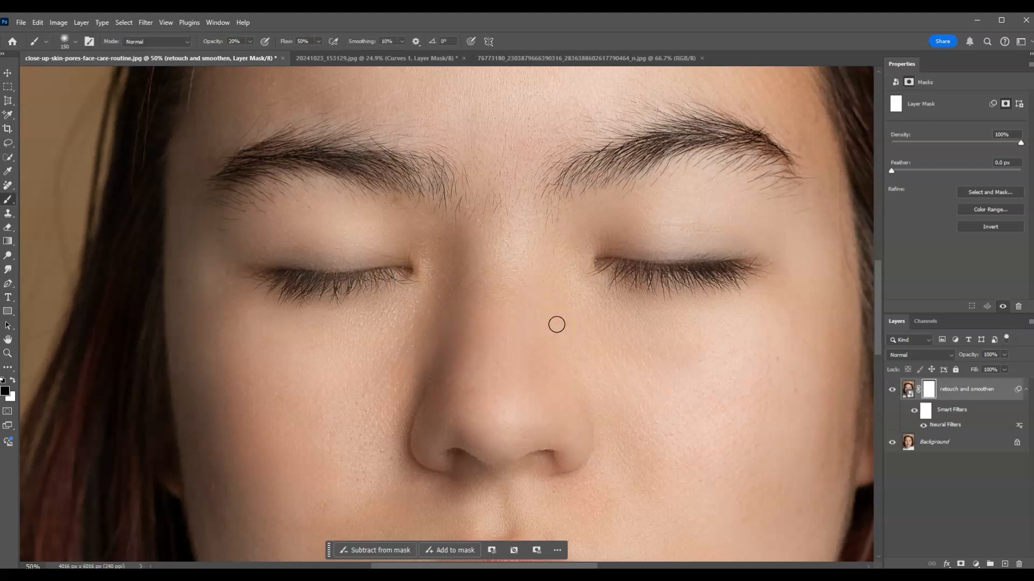
pyautogui.moveTo(364, 263)
pyautogui.mouseDown()
pyautogui.moveTo(404, 272)
pyautogui.moveTo(326, 281)
pyautogui.moveTo(279, 273)
pyautogui.moveTo(374, 279)
pyautogui.moveTo(326, 286)
pyautogui.moveTo(282, 278)
pyautogui.moveTo(364, 288)
pyautogui.moveTo(404, 275)
pyautogui.moveTo(376, 277)
pyautogui.mouseUp()
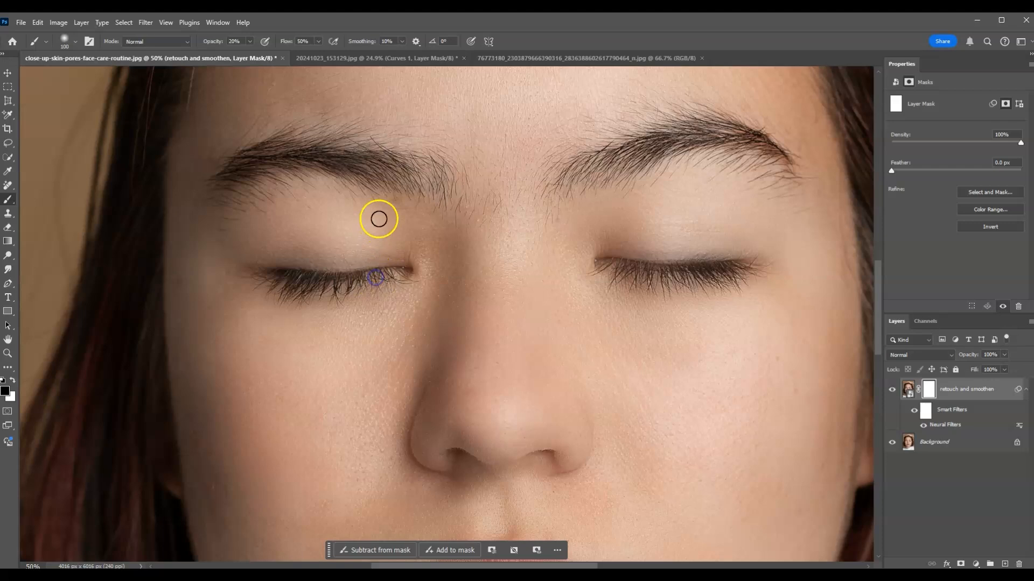
pyautogui.moveTo(742, 273)
pyautogui.mouseDown()
pyautogui.moveTo(634, 266)
pyautogui.moveTo(689, 273)
pyautogui.moveTo(741, 259)
pyautogui.mouseUp()
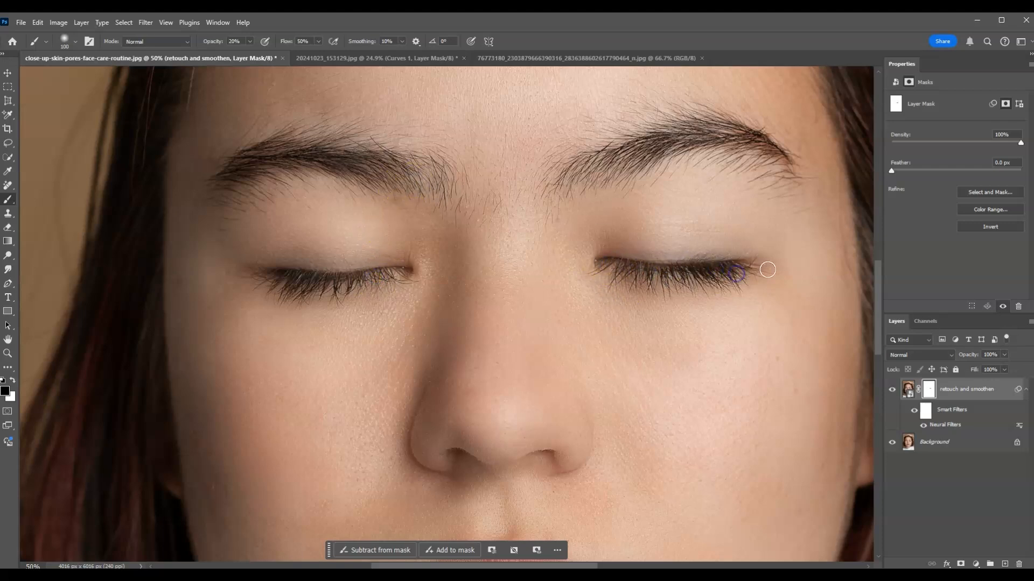
# Paint black on the layer mask over the nostrils and the lips to bring back their original detail.
pyautogui.moveTo(877, 287); pyautogui.dragTo(878, 322)
pyautogui.moveTo(455, 275); pyautogui.dragTo(466, 279)
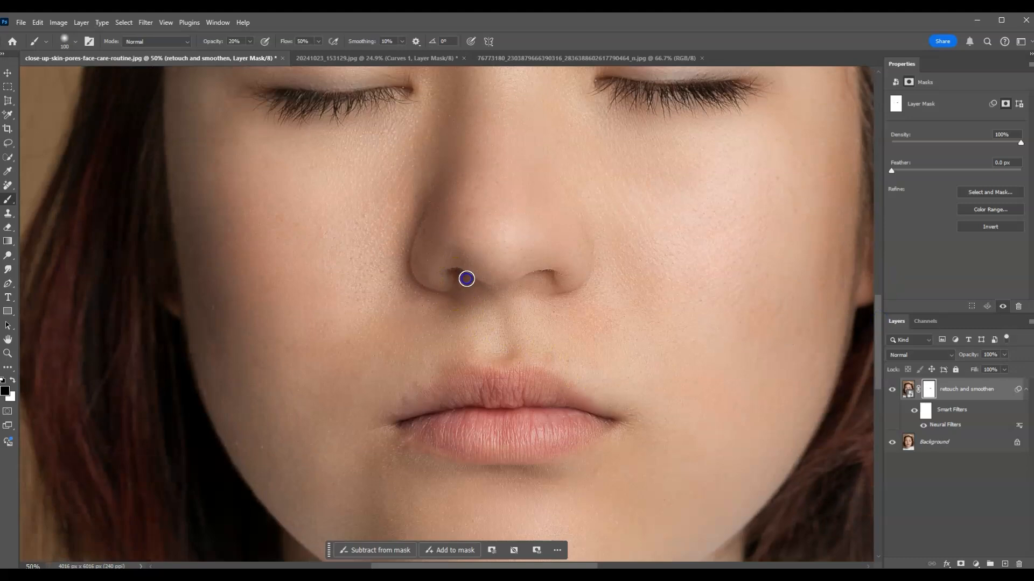
pyautogui.moveTo(530, 282)
pyautogui.mouseDown()
pyautogui.moveTo(544, 276)
pyautogui.moveTo(453, 277)
pyautogui.mouseUp()
pyautogui.moveTo(438, 420)
pyautogui.mouseDown()
pyautogui.moveTo(406, 418)
pyautogui.moveTo(542, 380)
pyautogui.moveTo(498, 429)
pyautogui.moveTo(586, 422)
pyautogui.moveTo(578, 438)
pyautogui.moveTo(466, 431)
pyautogui.moveTo(598, 418)
pyautogui.moveTo(425, 416)
pyautogui.moveTo(530, 388)
pyautogui.mouseUp()
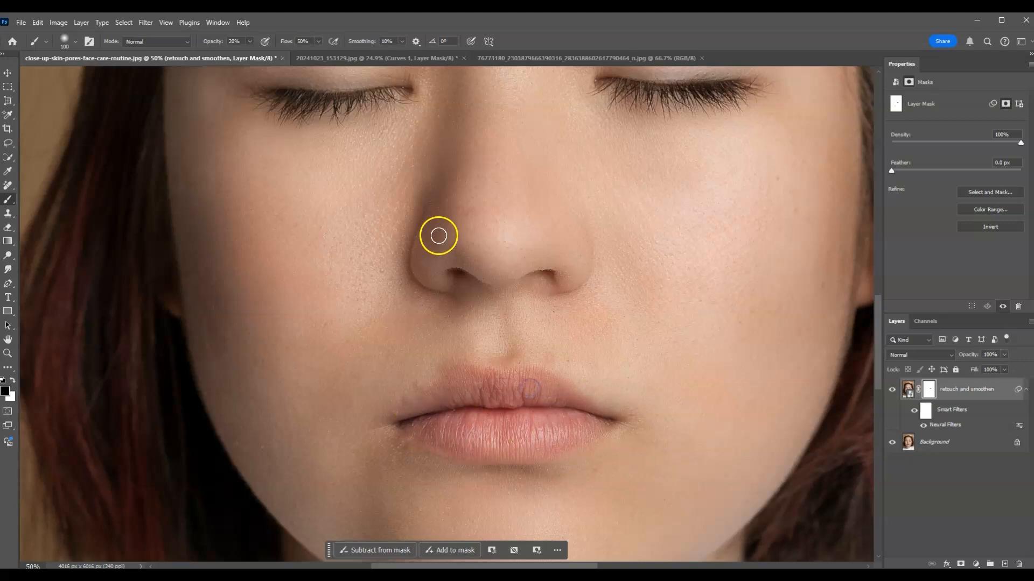
# Fit the whole portrait in view and compare it with and without the "retouch and smoothen" layer.
pyautogui.click(7, 353)
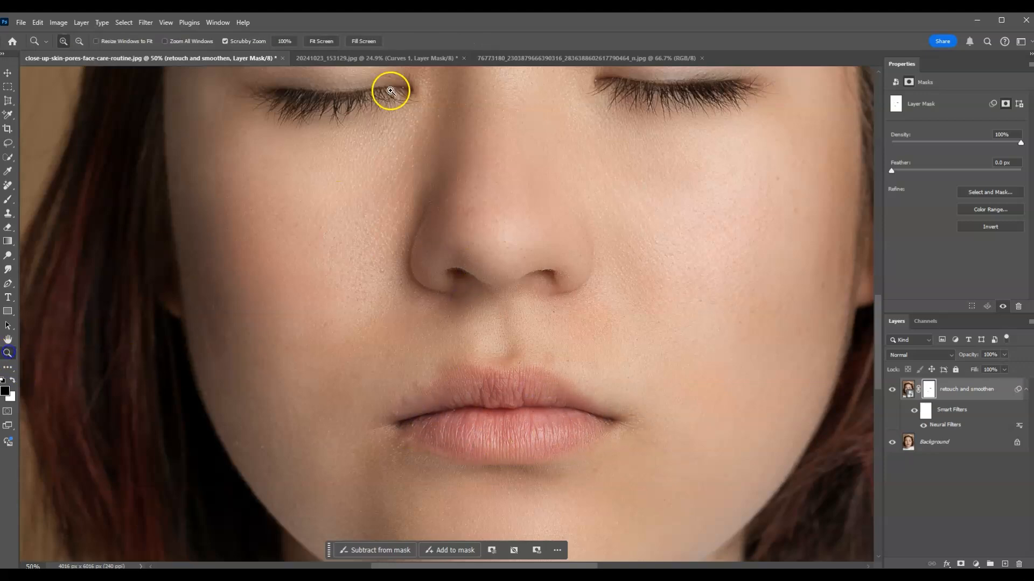
pyautogui.click(309, 43)
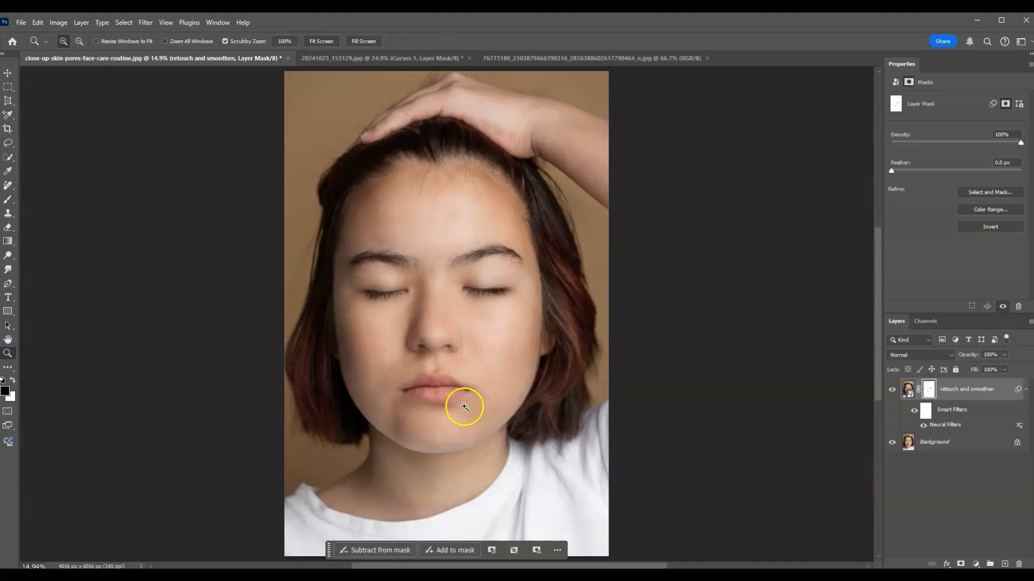
pyautogui.click(911, 491)
pyautogui.click(893, 390)
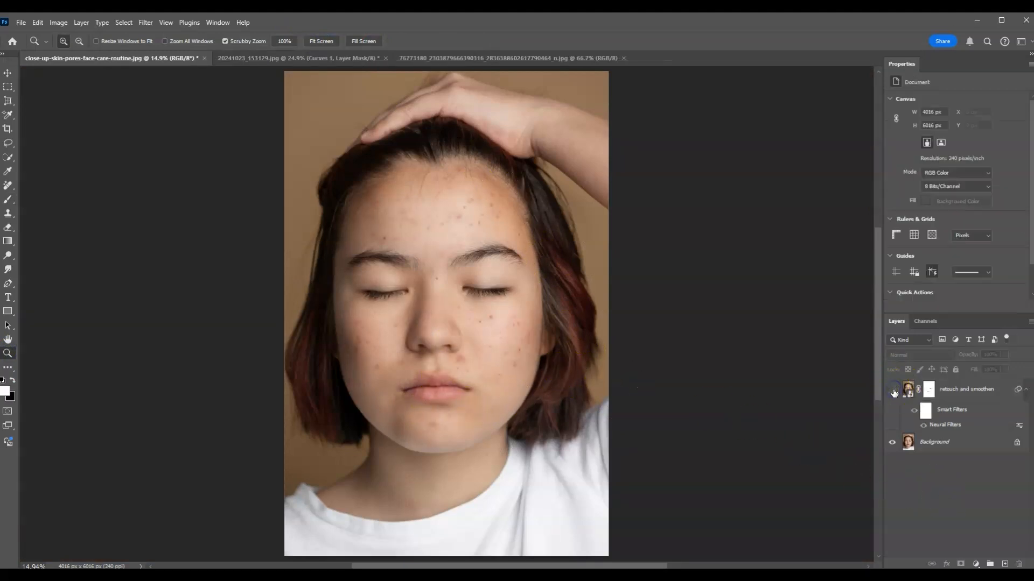
pyautogui.click(892, 390)
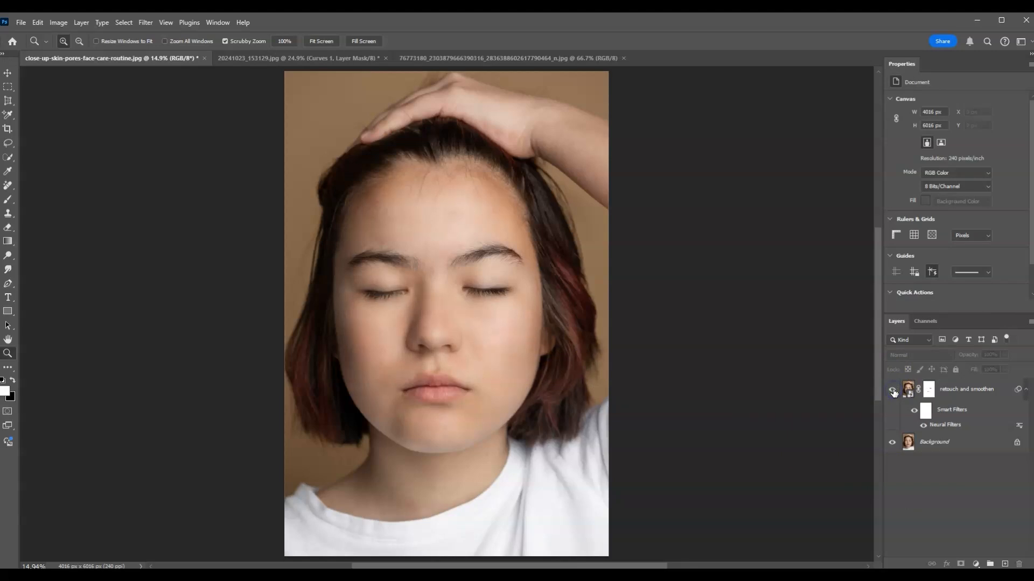